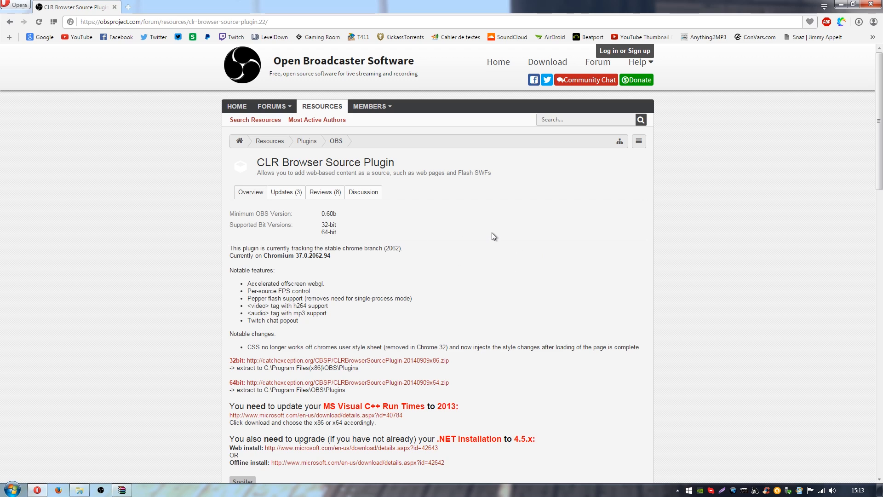
Step: Check in the computer's system properties whether Windows is 32-bit or 64-bit, and close the properties window
scroll(490, 224, down, 2)
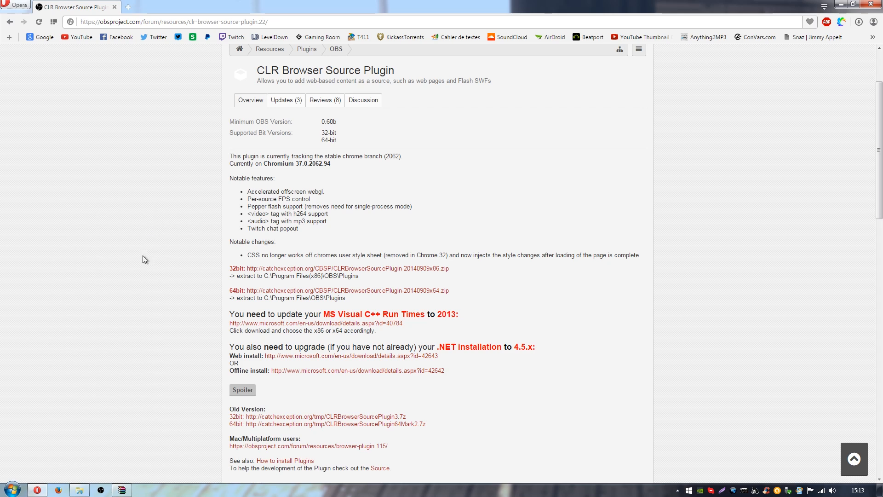
click(13, 491)
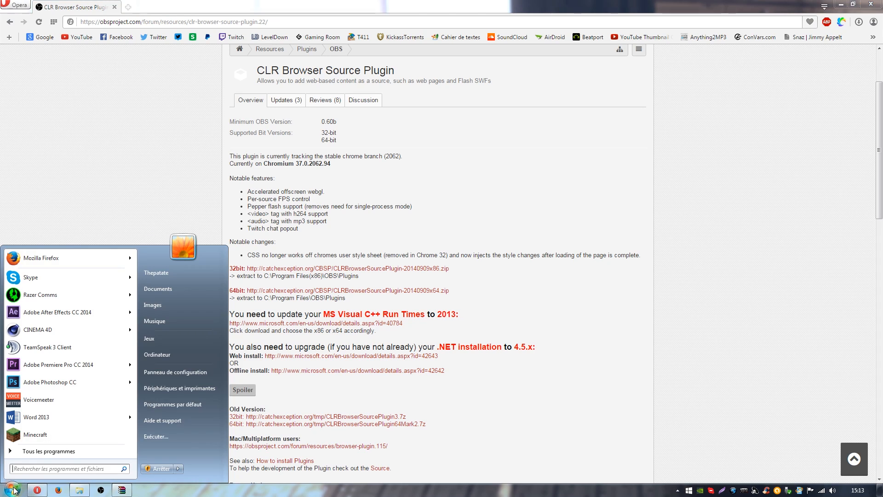
right_click(164, 355)
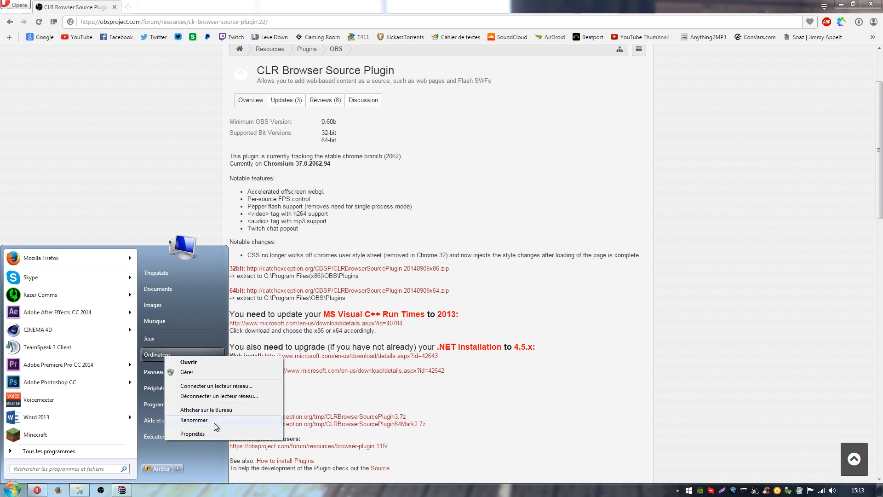
click(197, 433)
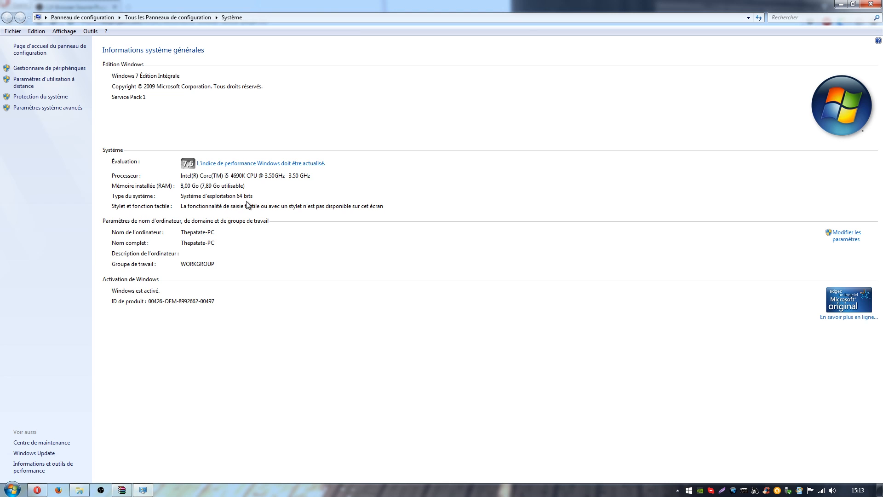
click(871, 4)
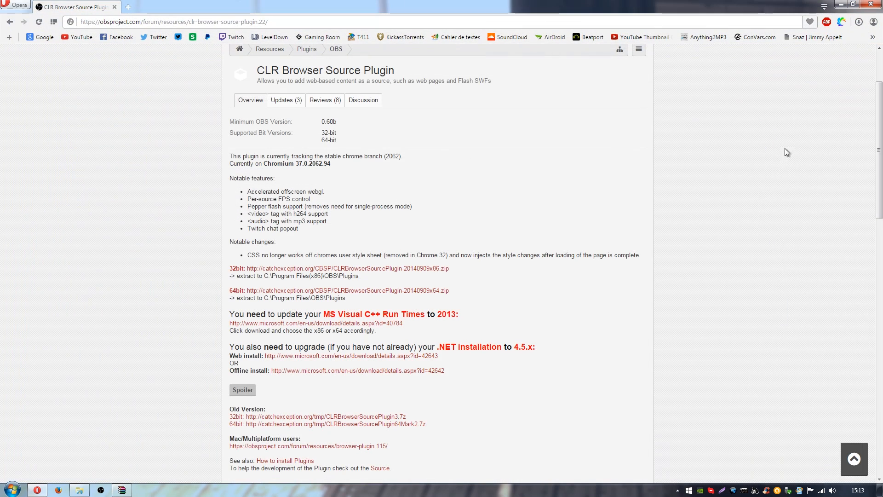
Step: Select the CLRHostPlugin folder and CLRHostPlugin.dll in the plugin archive, and open the Programmes\OBS\plugins folder on drive C
click(84, 492)
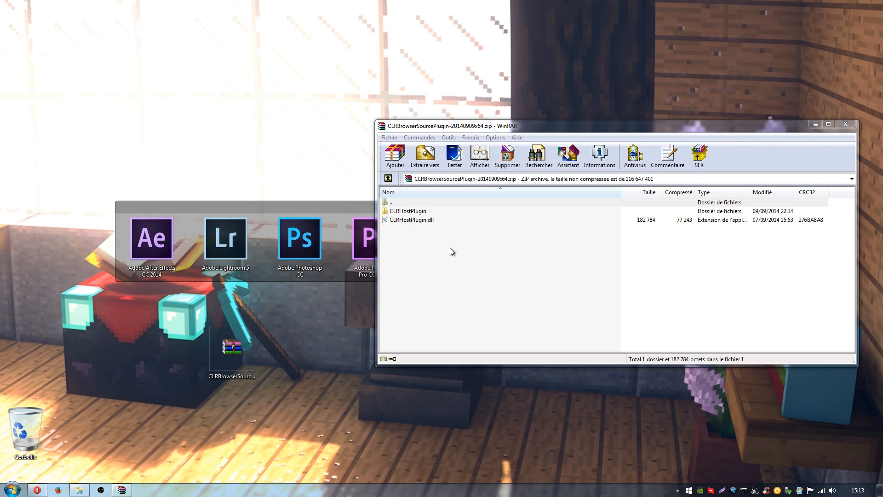
drag(410, 257, 498, 211)
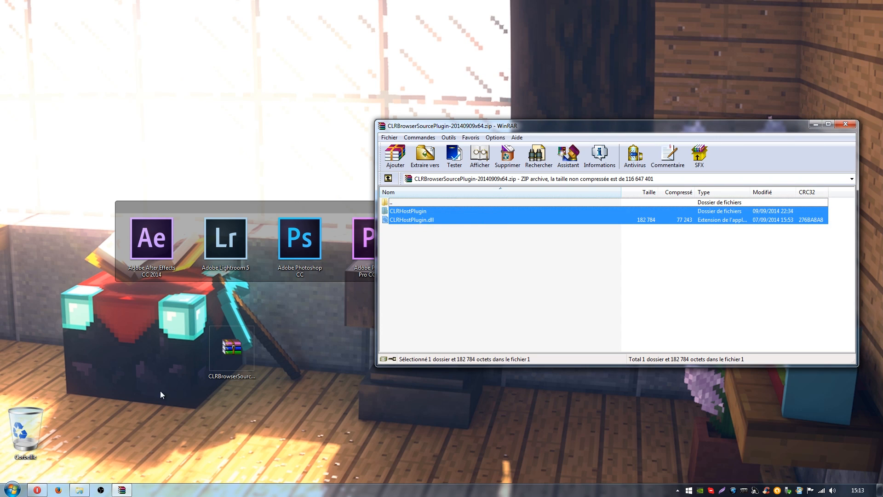
click(80, 490)
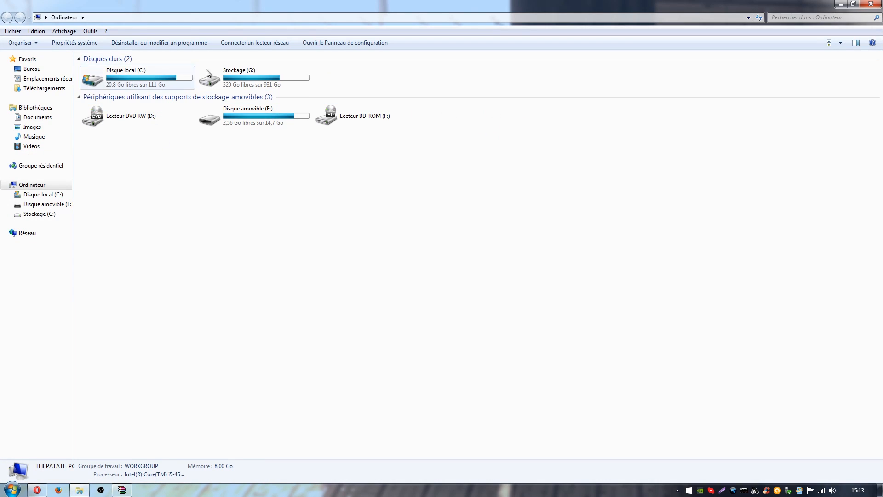
double_click(169, 82)
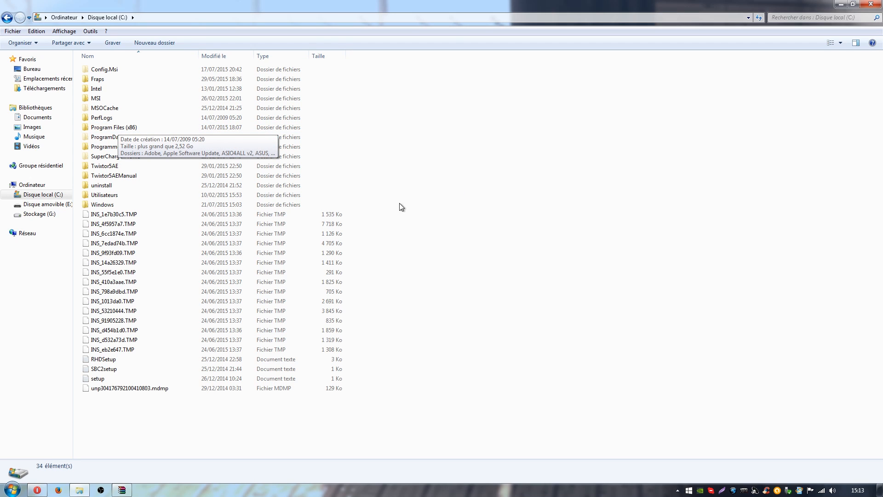
double_click(107, 146)
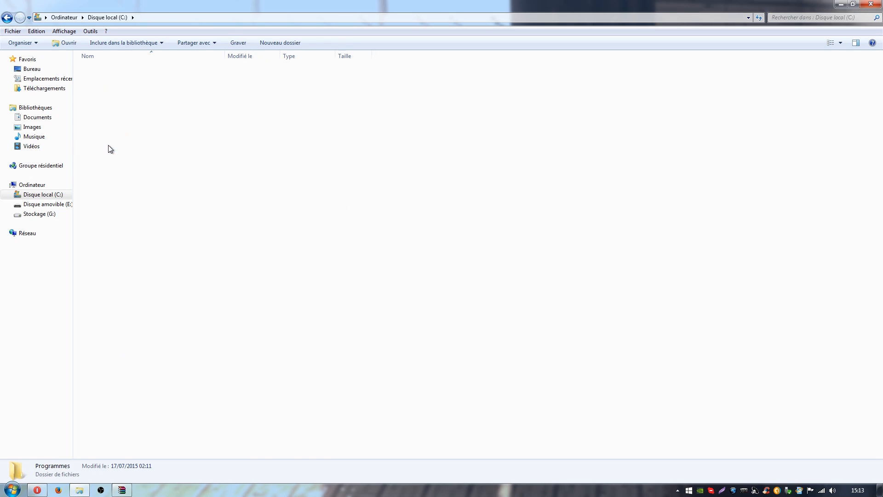
scroll(504, 197, down, 2)
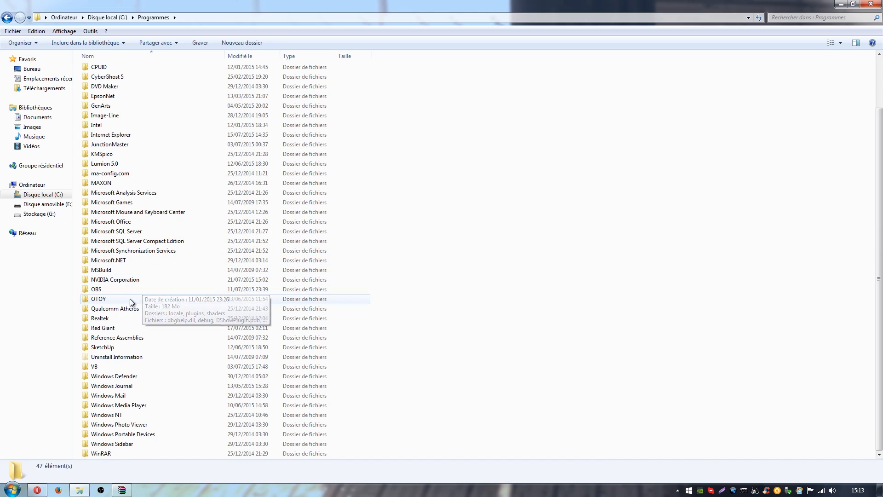
double_click(120, 294)
double_click(125, 79)
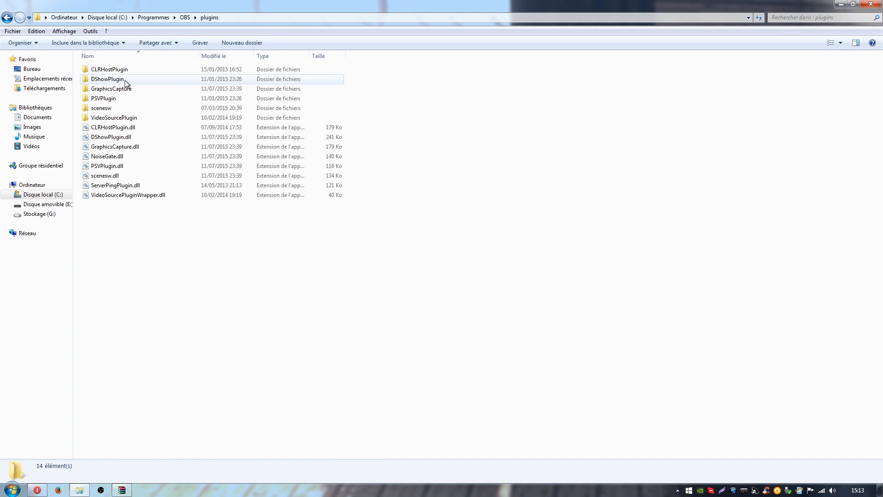
Step: Show the CLRHostPlugin folder and CLRHostPlugin.dll in the archive beside the plugins folder, and close the archive
click(124, 490)
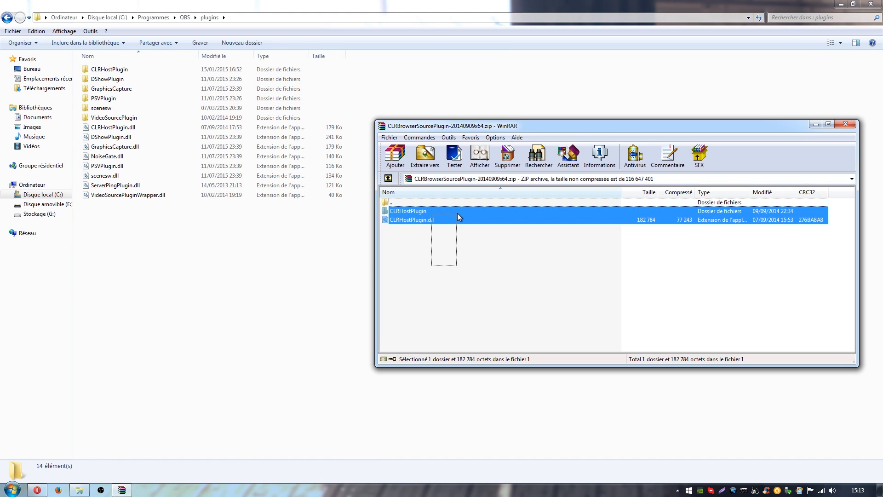
drag(421, 211, 457, 242)
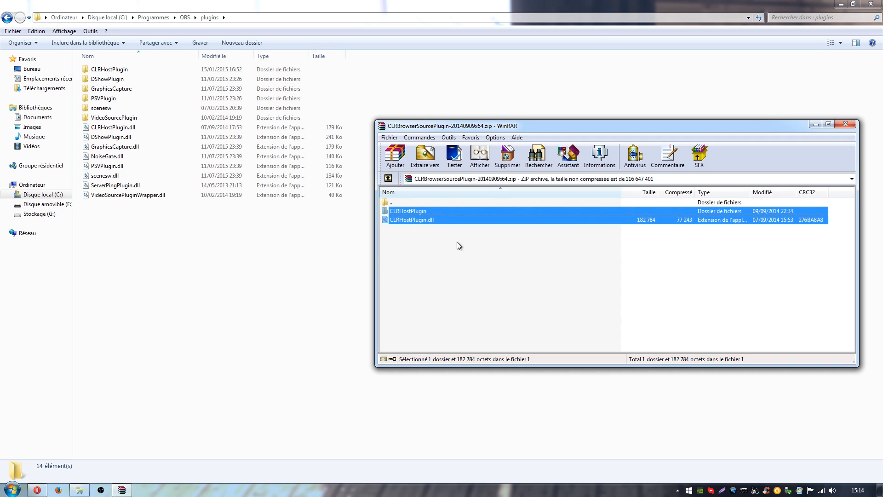
click(846, 124)
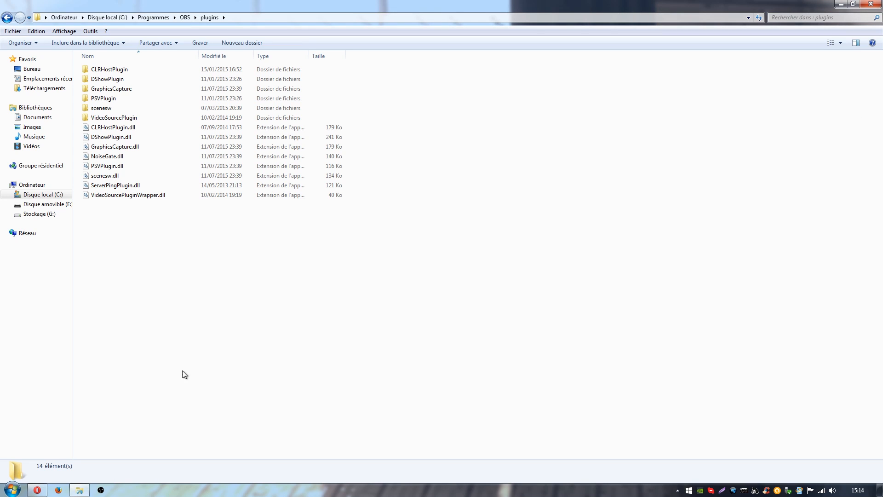
Step: Review the MS Visual C++ 2013 and .NET 4.5.x requirements on the plugin page, and minimize the open windows
click(37, 490)
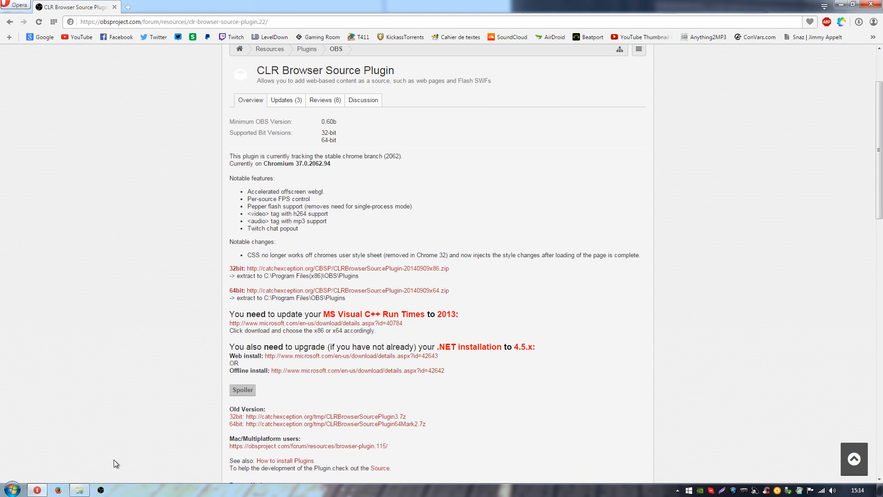
scroll(559, 390, down, 2)
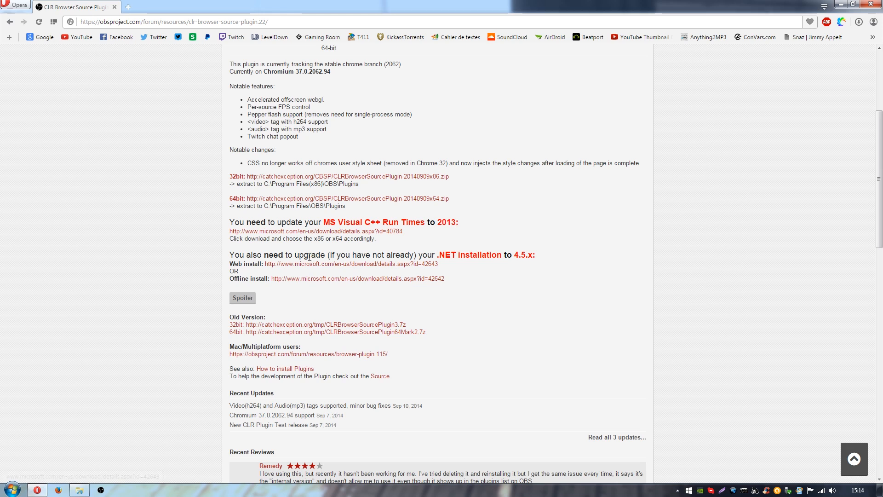
click(36, 490)
click(79, 490)
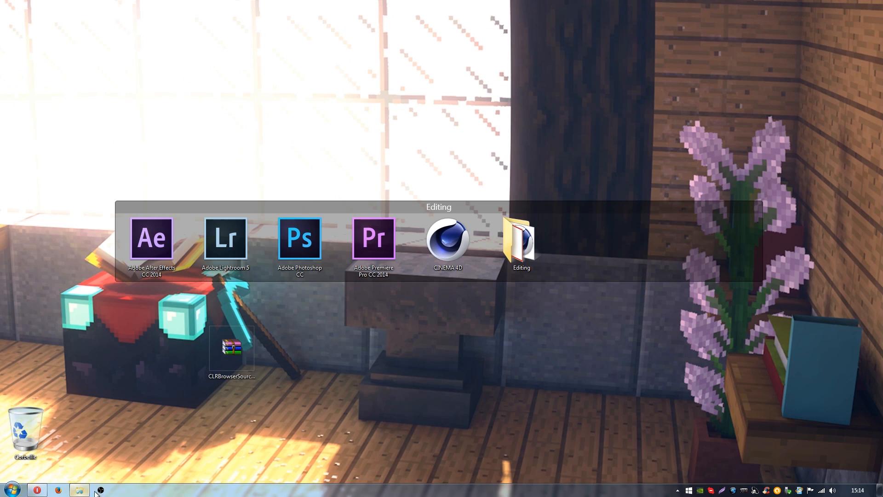
Step: Launch Open Broadcaster Software and decline the Streaming Services List update
double_click(123, 438)
click(102, 491)
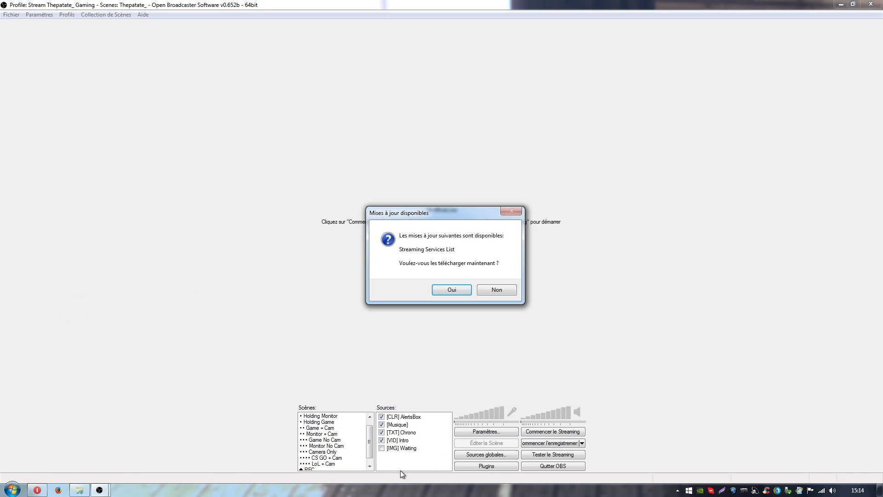
click(498, 290)
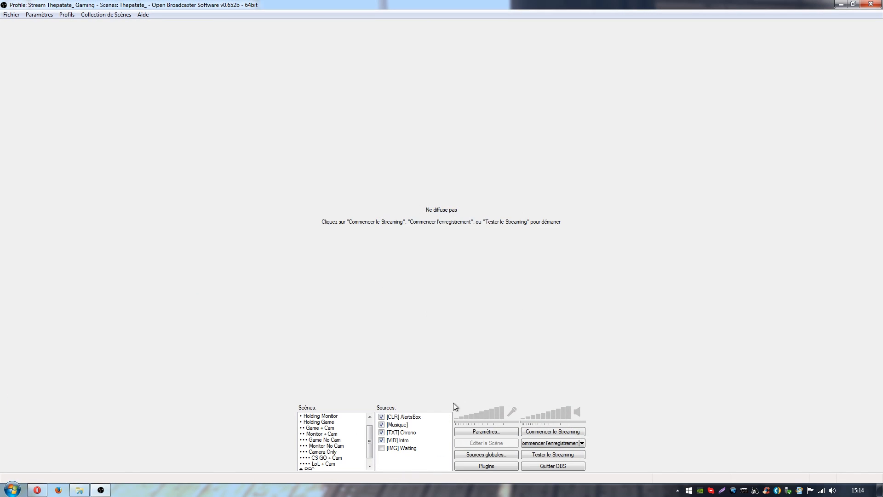
Step: Check the list of addable source types for CLR Browser, and close it without adding a source
right_click(394, 463)
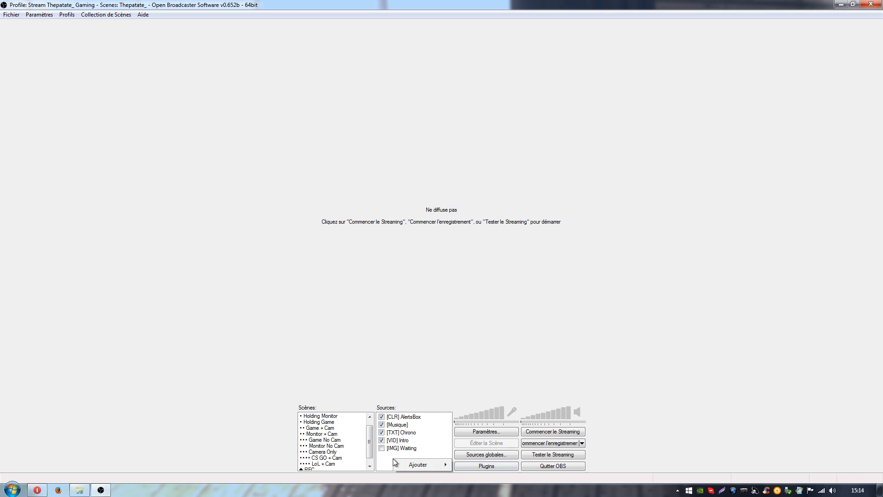
mouse_move(426, 464)
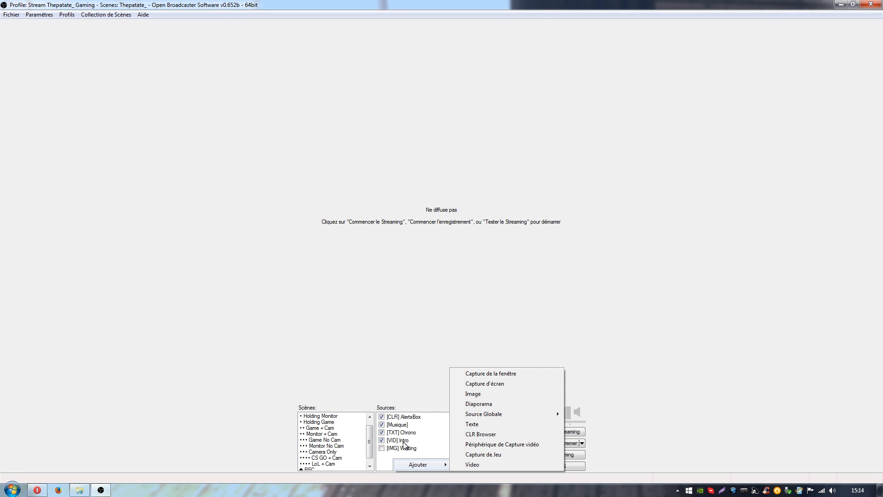
key(Escape)
key(Escape)
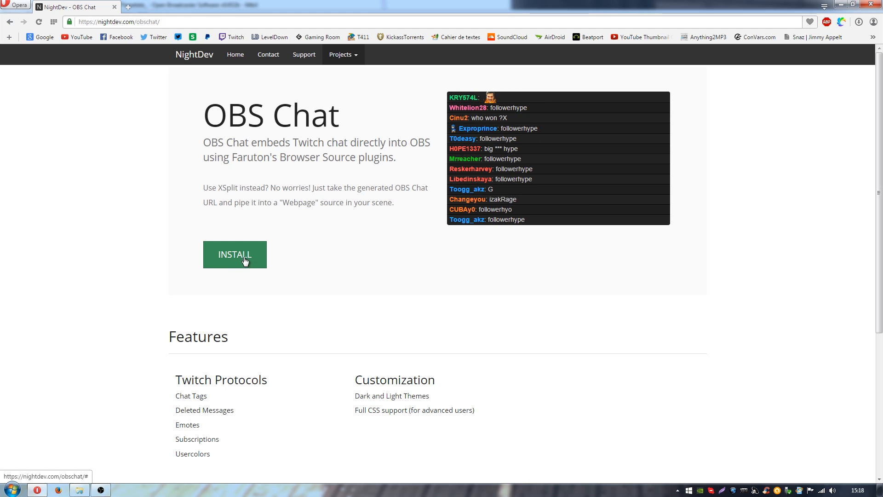
Step: Start the OBS Chat installation on the NightDev page, skip the plugin download and enter the Twitch username
click(230, 257)
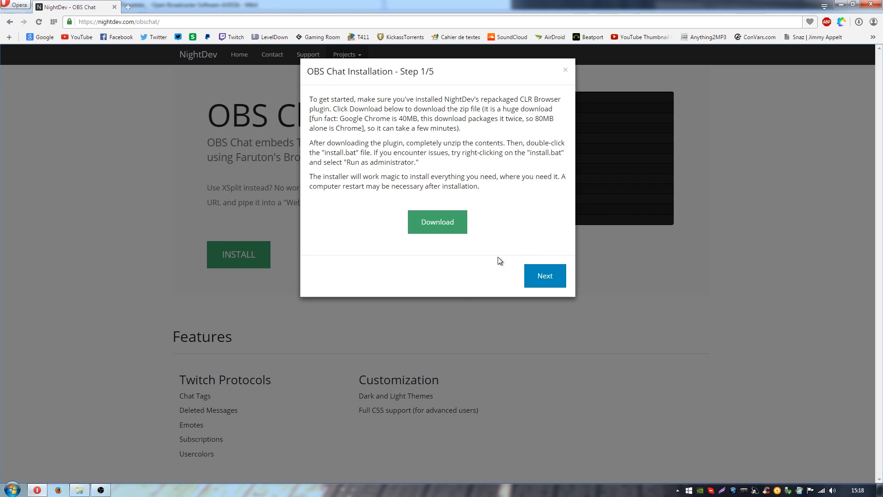
click(548, 277)
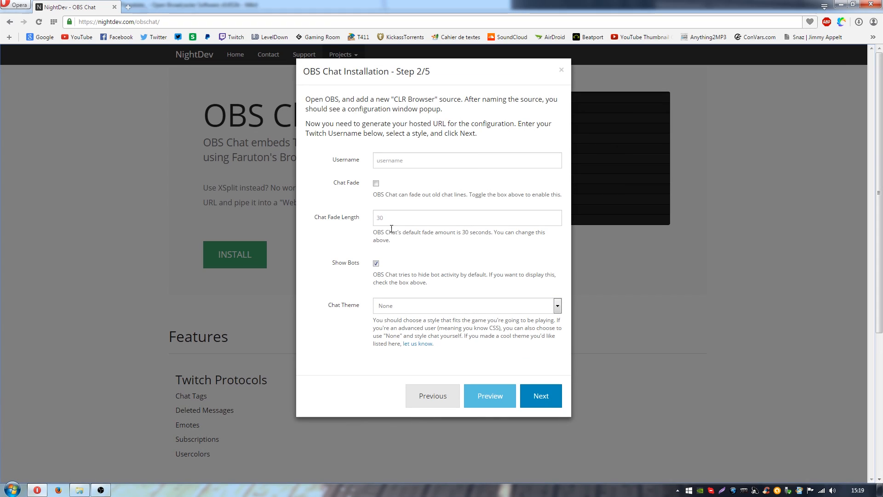
click(432, 161)
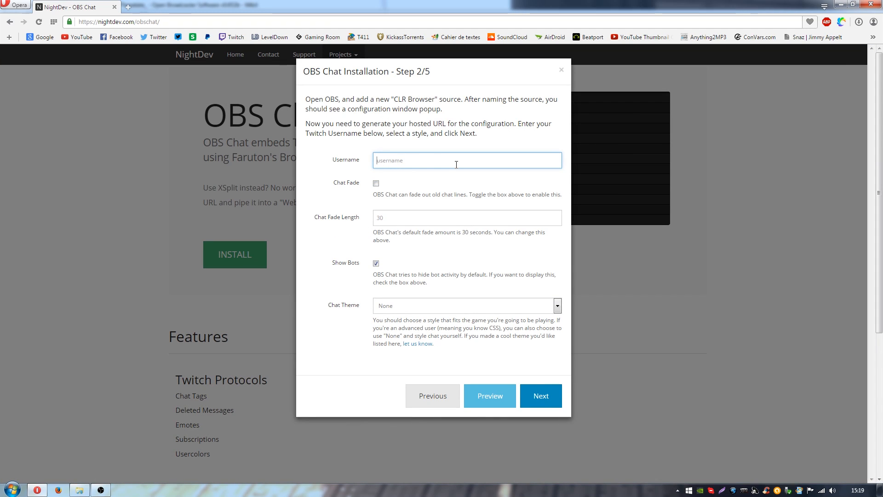
text(thepatate)
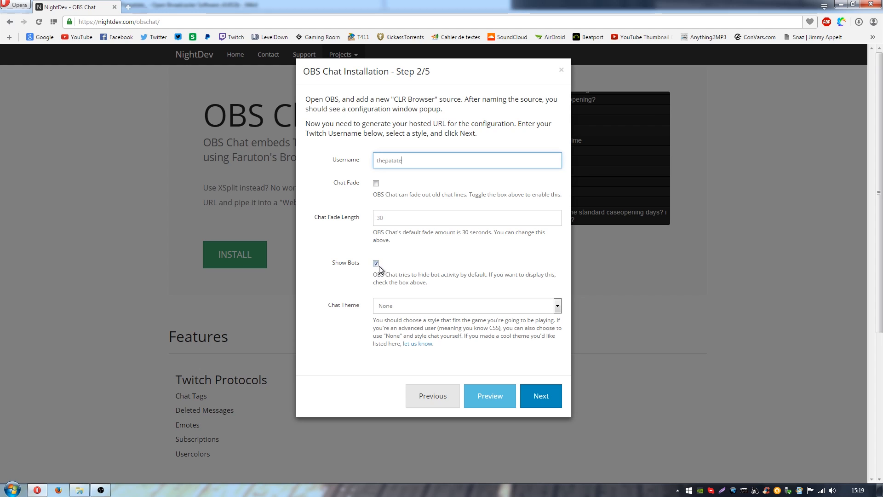
Step: Set the chat theme to S0N0S' 1080P Theme, preview it, and generate the hosted URL
click(419, 307)
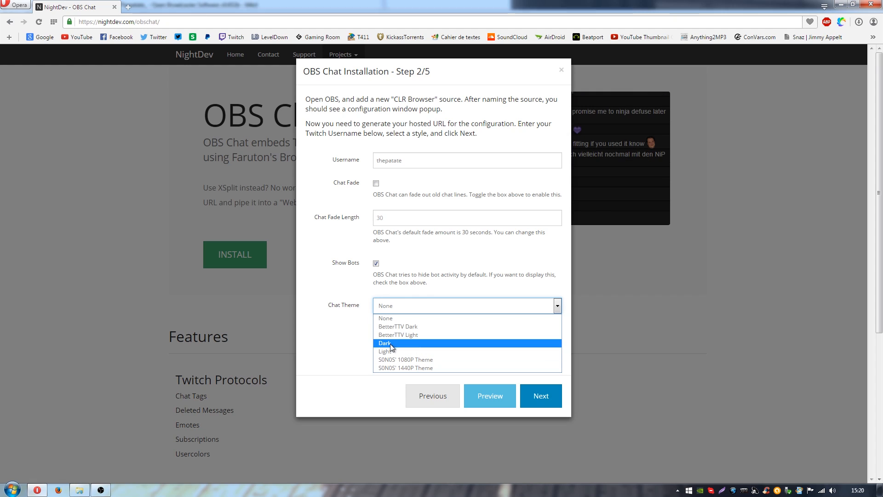
click(432, 359)
click(494, 395)
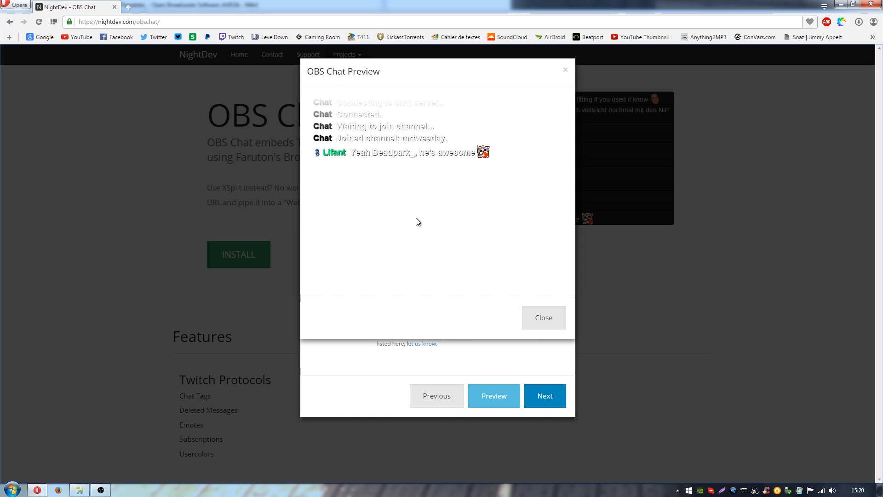
click(555, 323)
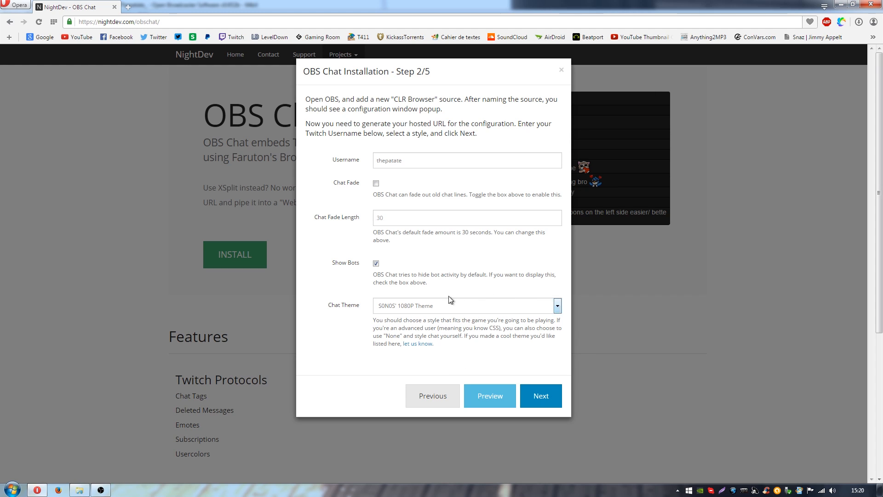
click(542, 396)
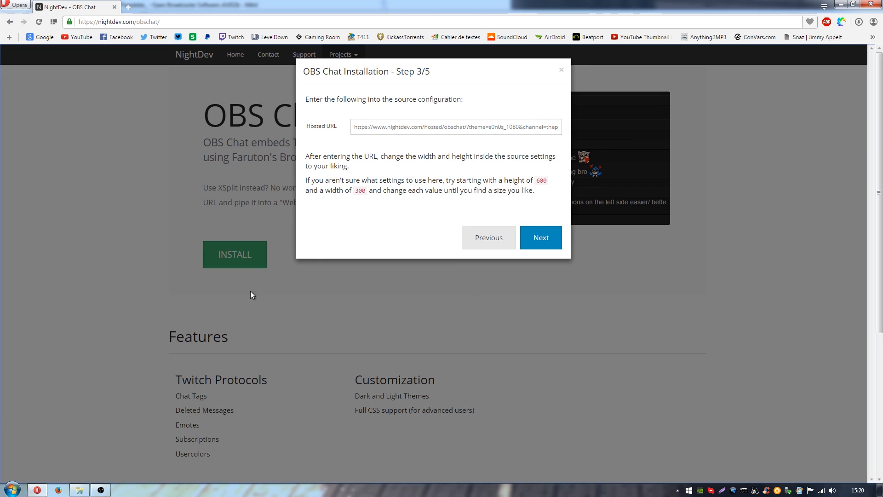
Step: Switch to OBS, select the REC scene, disable its [CAM] Deluxe Optical source and start the streaming test
click(101, 490)
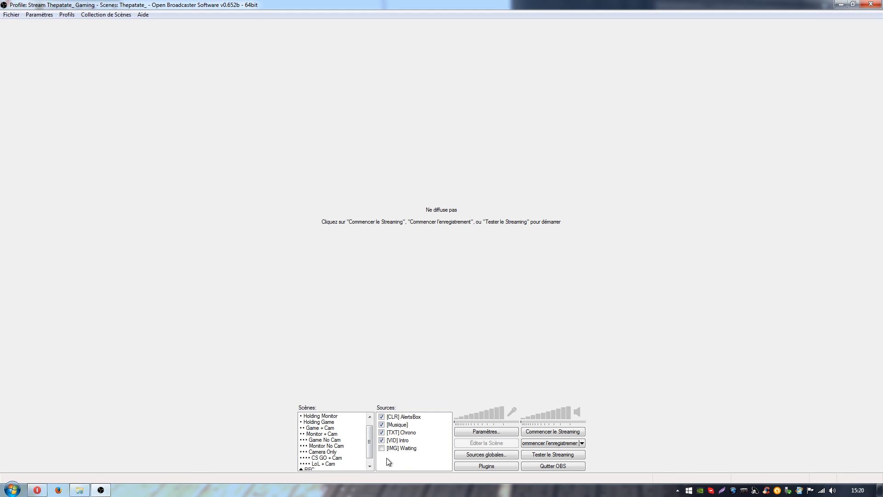
scroll(370, 455, down, 2)
scroll(370, 455, down, 1)
click(328, 463)
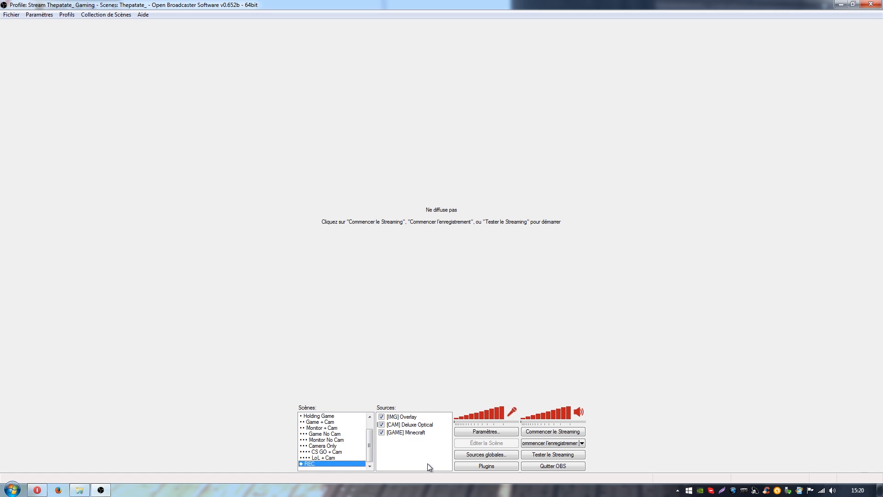
click(382, 425)
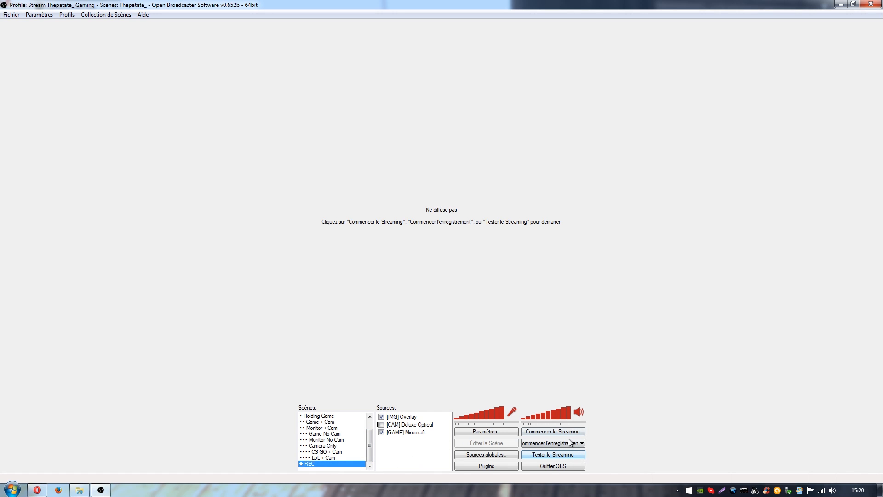
click(545, 455)
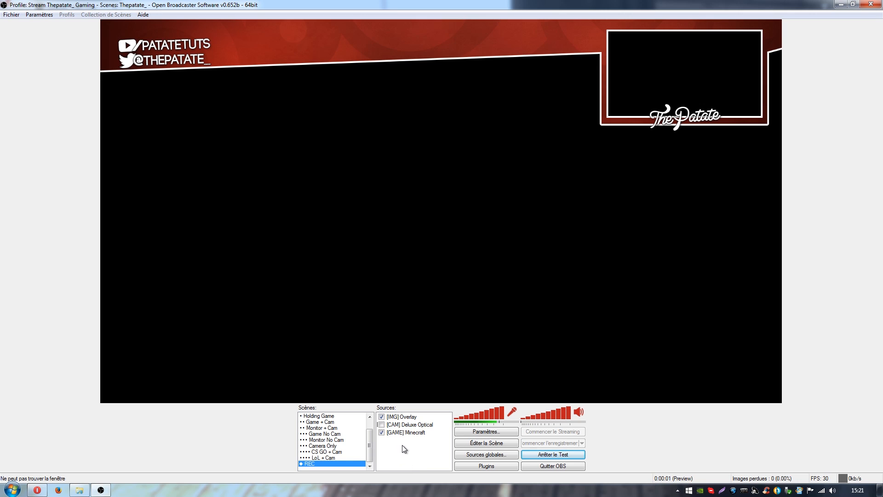
Step: Add a CLR Browser source named "Twitch Chat" to the REC scene
right_click(399, 445)
mouse_move(422, 450)
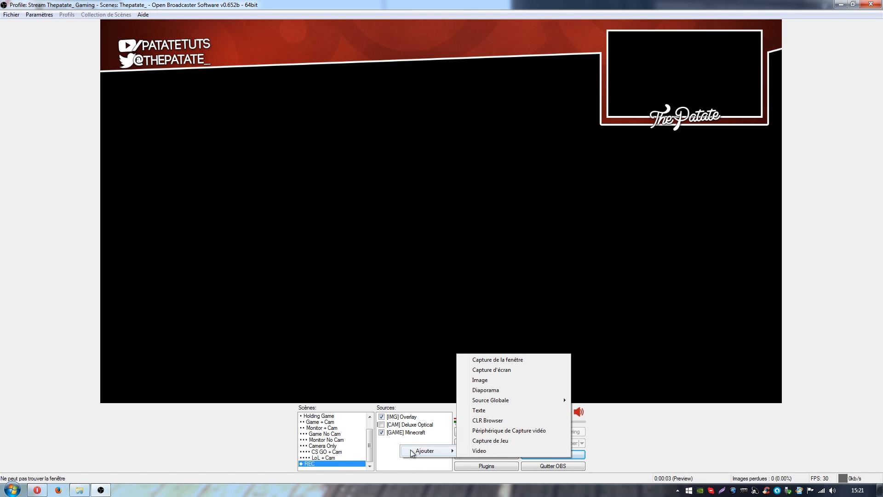
click(488, 420)
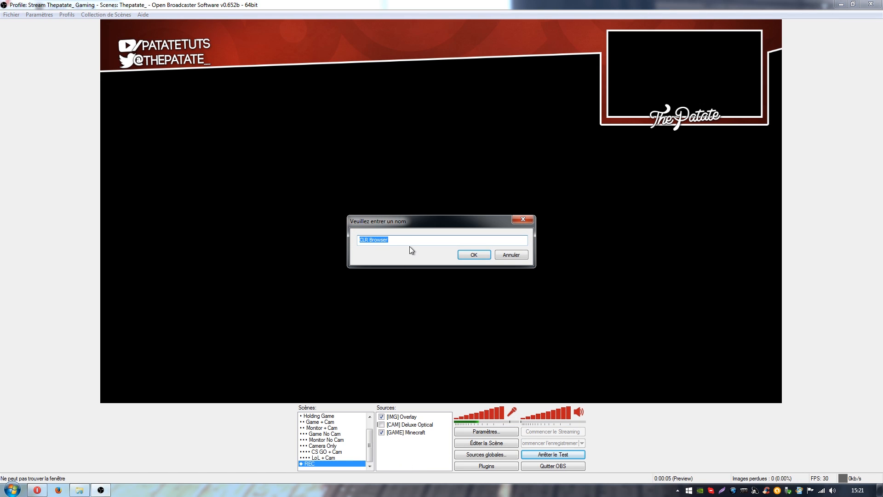
text(Twitch Chat)
key(Return)
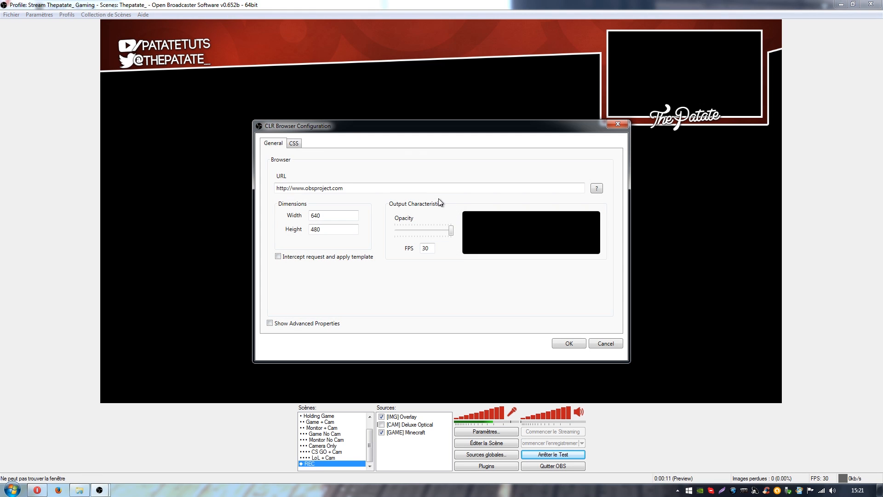
Step: Switch to Opera and copy the full hosted URL from the OBS Chat installation page
drag(354, 131, 241, 134)
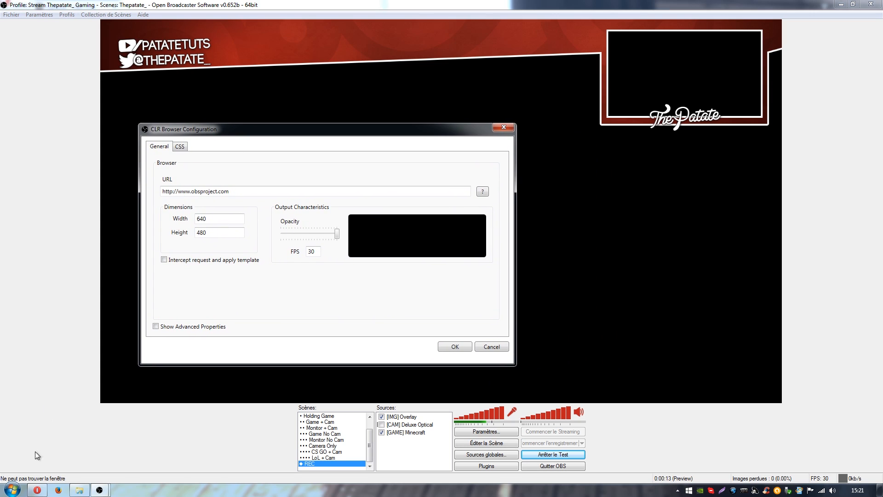
click(37, 490)
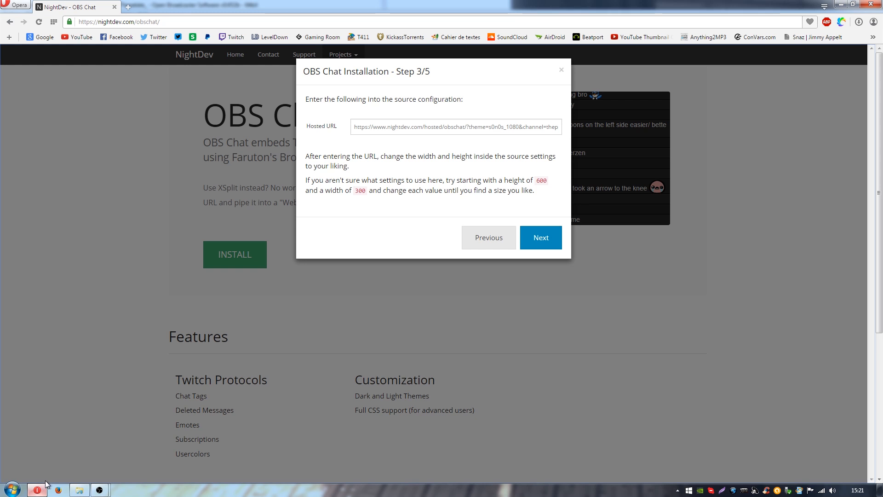
click(359, 131)
drag(353, 130, 452, 148)
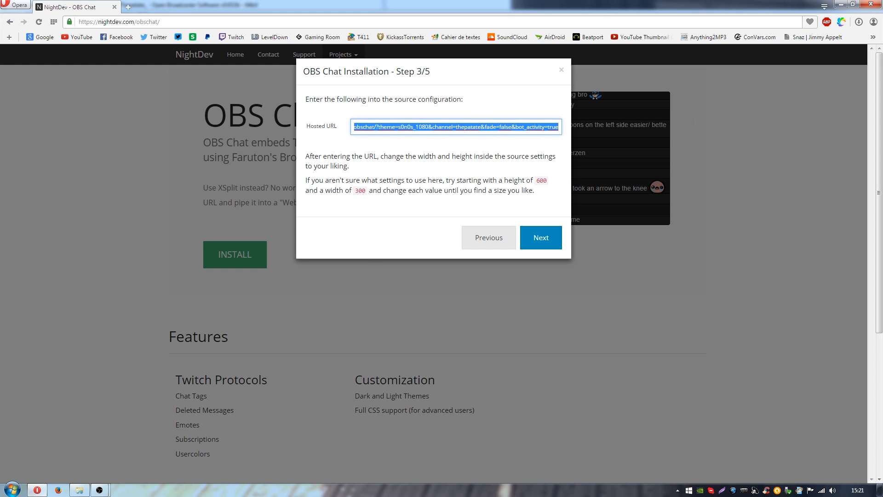
right_click(423, 131)
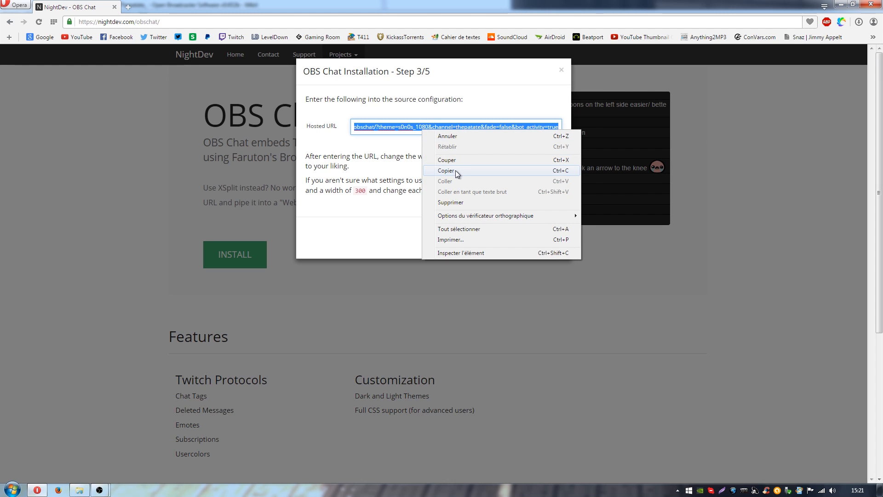
click(455, 170)
Step: Return to the CLR Browser configuration in OBS and replace the default URL with the copied hosted URL
click(102, 490)
click(159, 444)
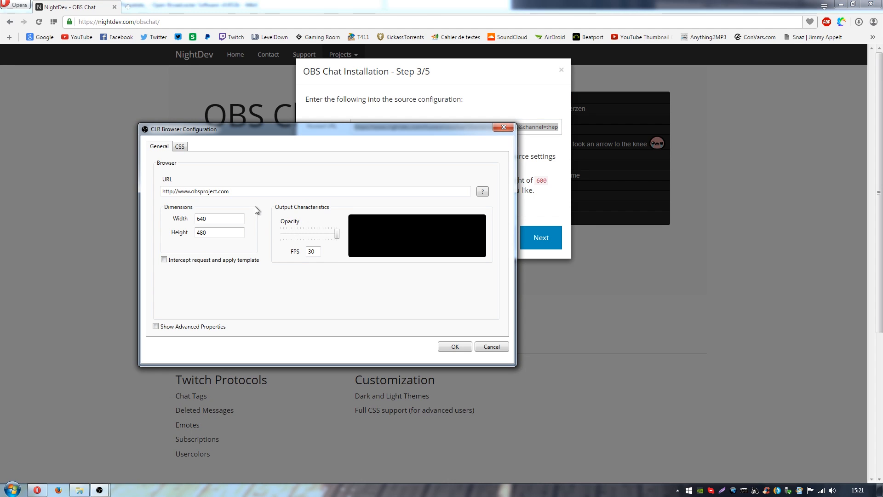
triple_click(272, 194)
key(ctrl+v)
Step: Check the recommended dimensions on the NightDev page, set width 600, height 300 and FPS 60 for the source, and confirm its configuration
click(480, 87)
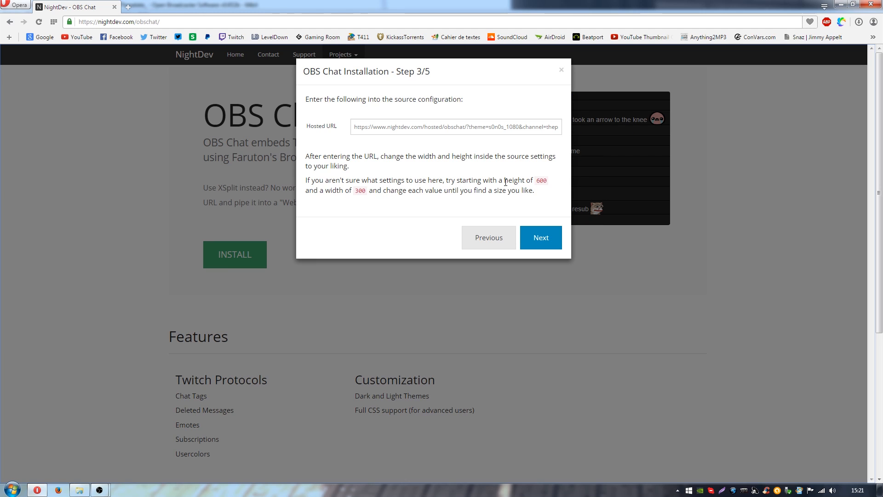
mouse_move(99, 490)
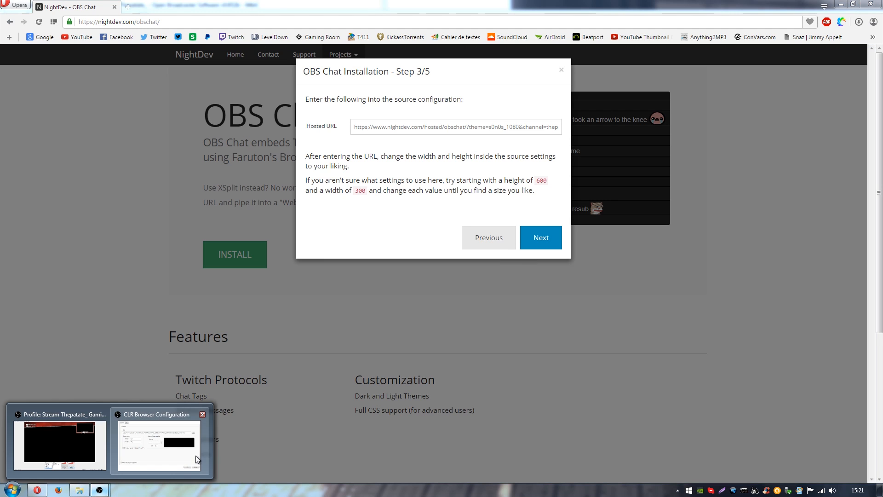
click(166, 442)
drag(234, 130, 525, 229)
key(Tab)
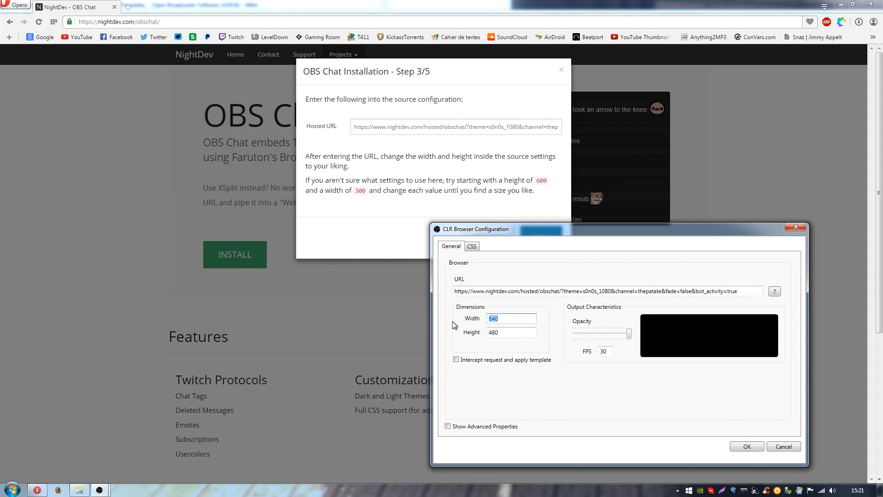
text(600)
key(Tab)
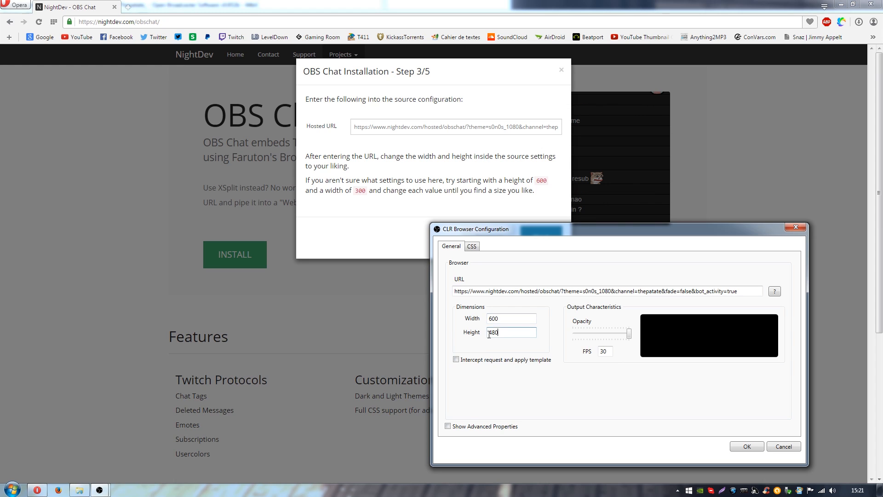
text(3000)
double_click(608, 353)
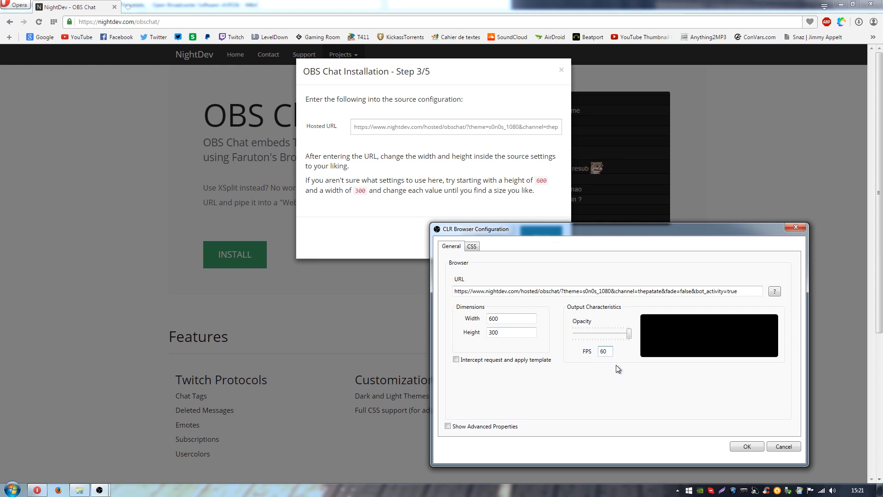
click(741, 447)
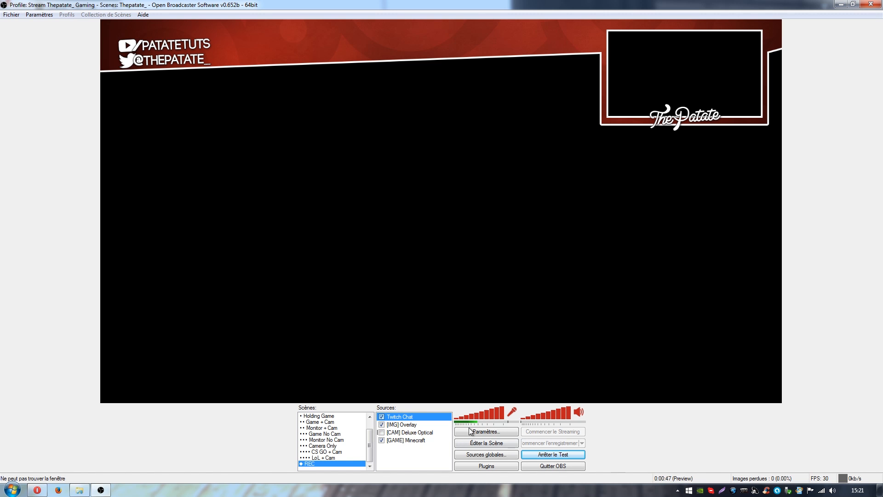
Step: Enable scene editing and move the Twitch Chat source near the lower-right corner of the scene, slightly inside the edges
click(486, 442)
drag(150, 91, 607, 341)
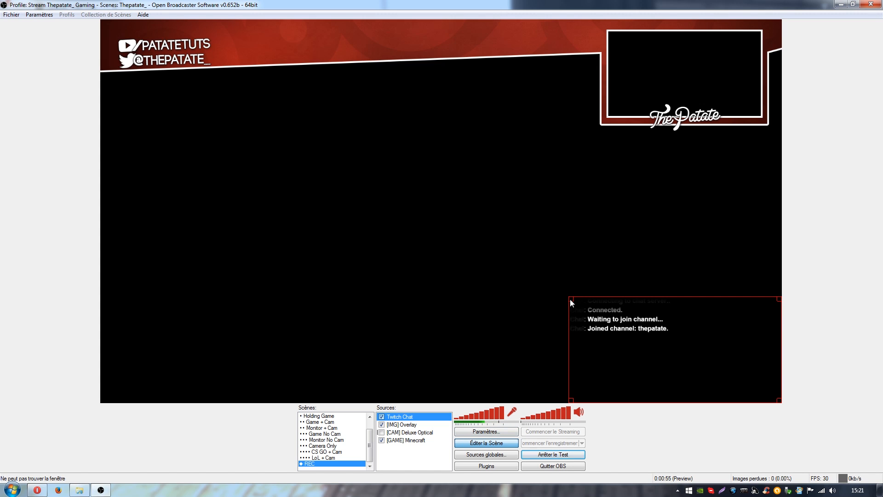
drag(633, 325, 611, 306)
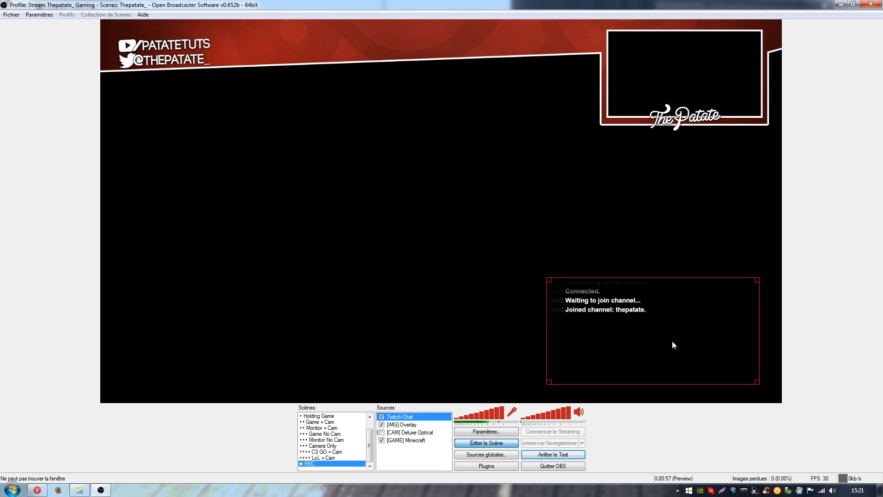
Step: Shrink the Twitch Chat source from its upper-left corner and move it up toward the webcam frame
right_click(419, 417)
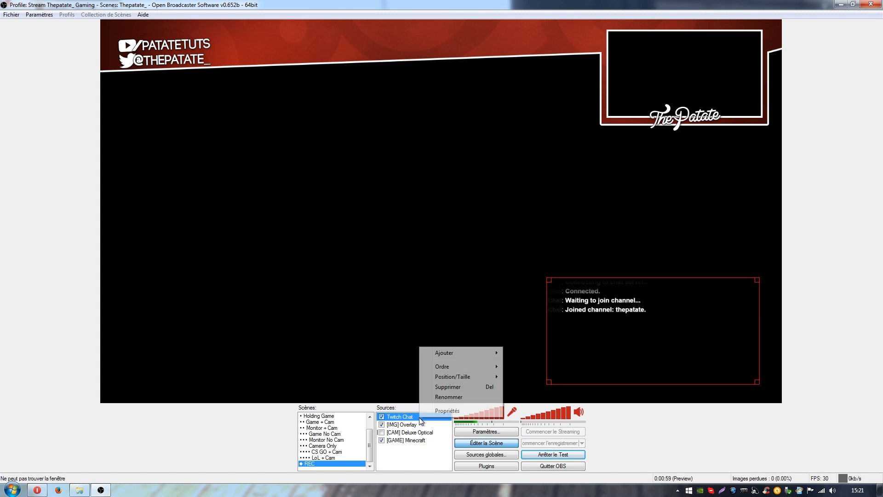
click(549, 280)
drag(549, 280, 593, 301)
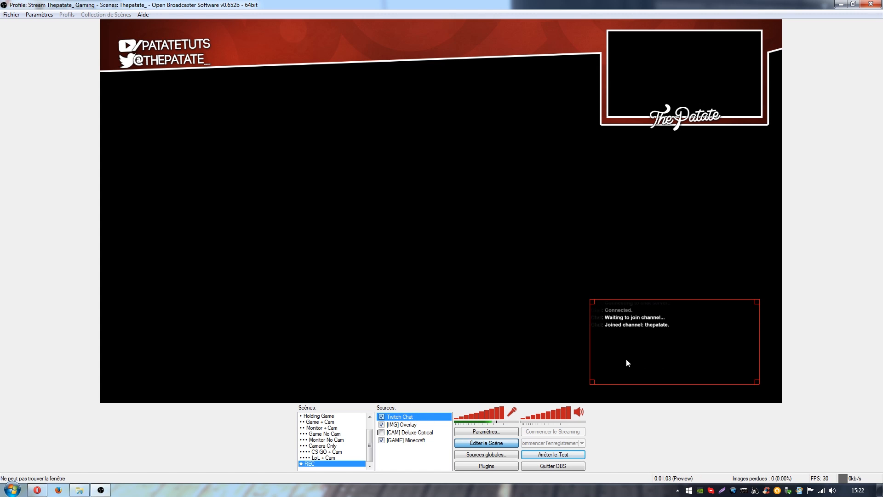
drag(634, 358, 631, 300)
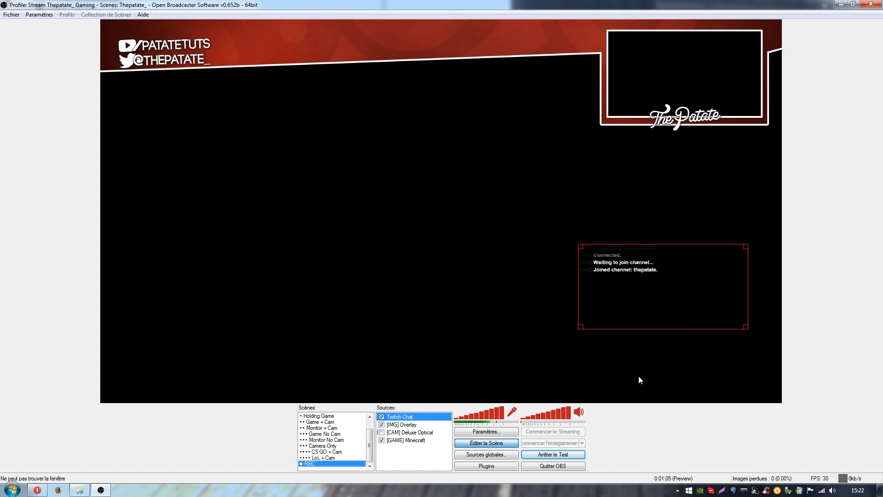
Step: Set the Twitch Chat source's browser height to 500 and reposition the chat below the webcam frame
right_click(424, 417)
click(450, 414)
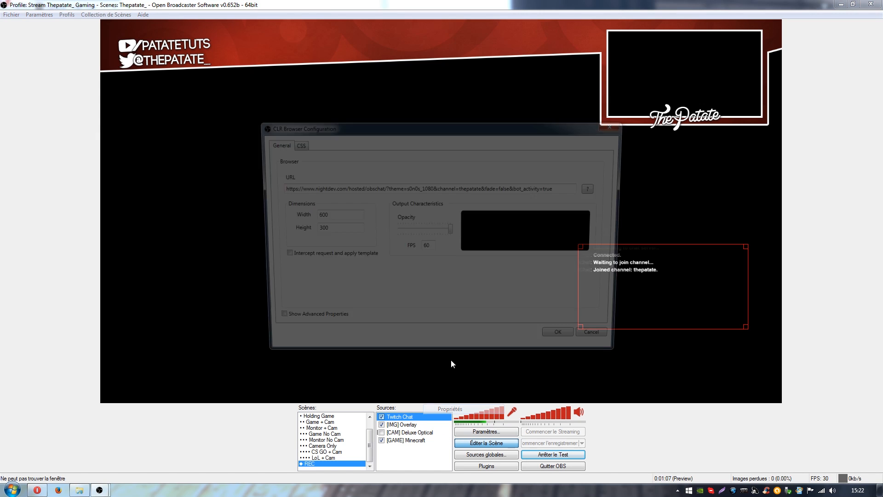
drag(332, 130, 196, 138)
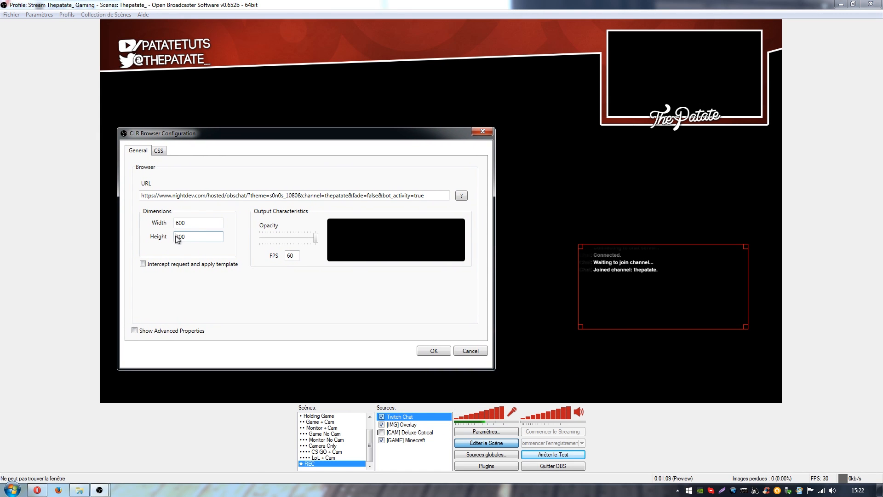
double_click(179, 237)
text(500)
click(430, 352)
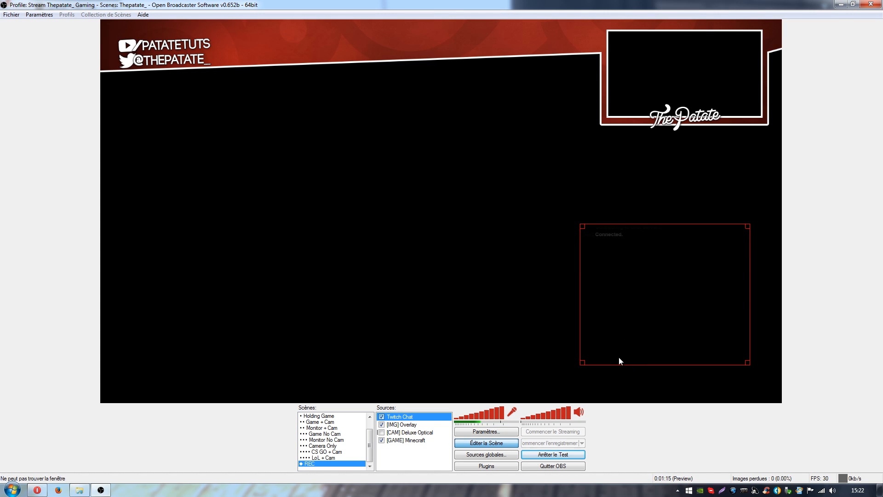
drag(622, 330, 638, 333)
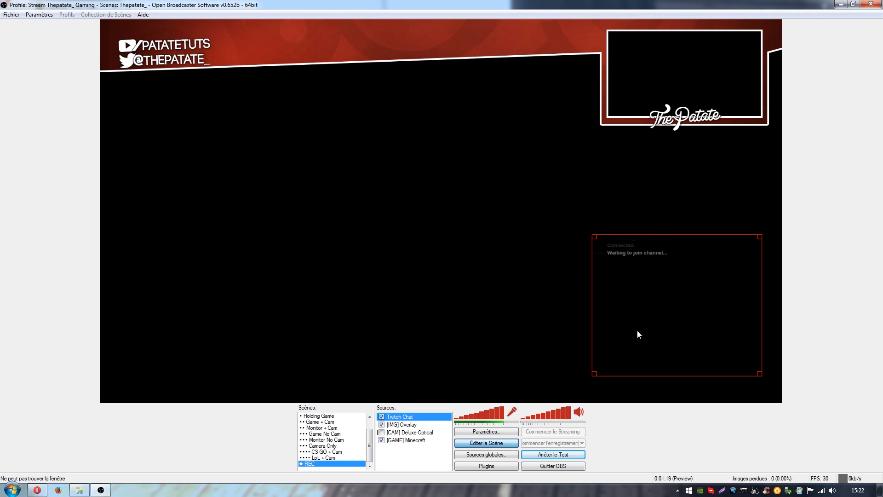